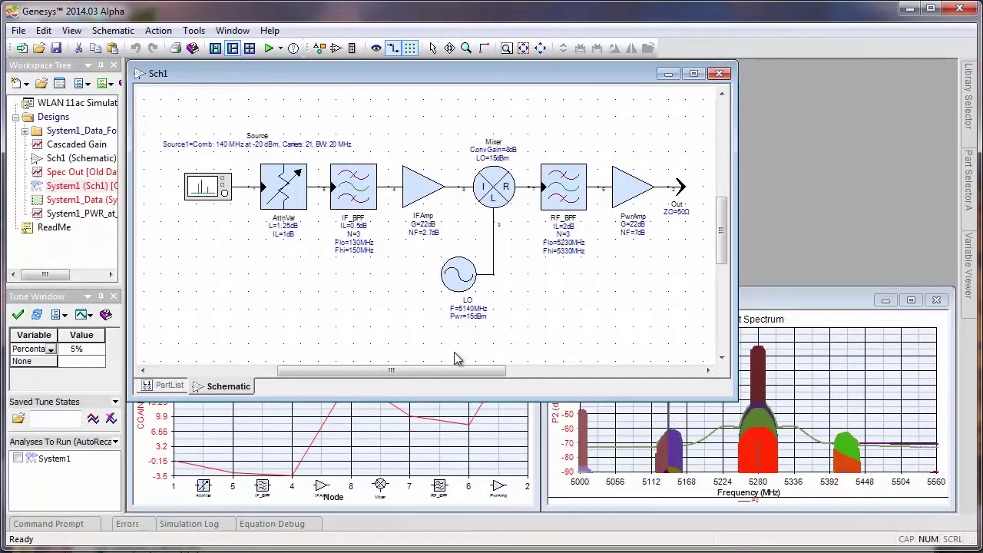
Check the existing frequency comb source's settings and close the source properties unchanged
double_click(203, 192)
left_click(657, 309)
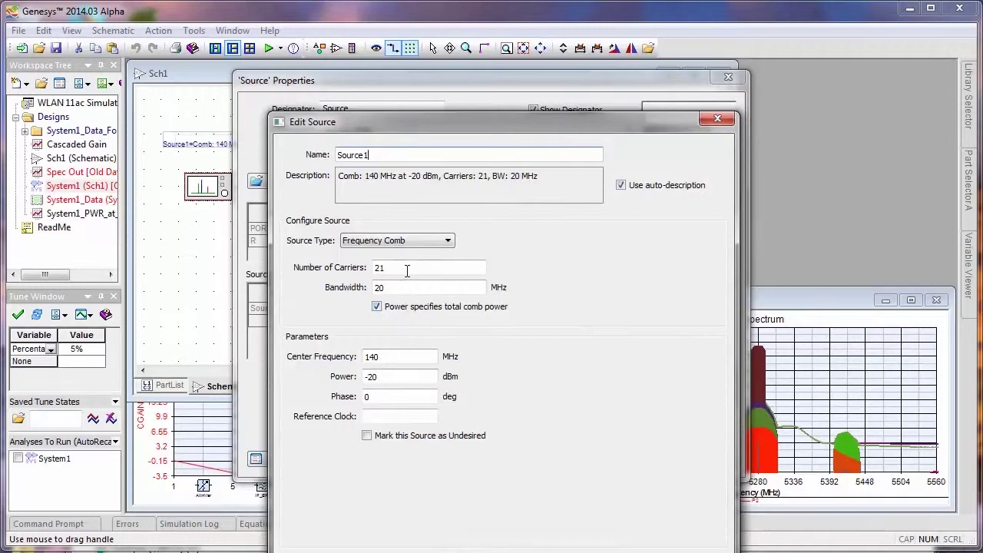
left_click_drag(396, 377, 367, 377)
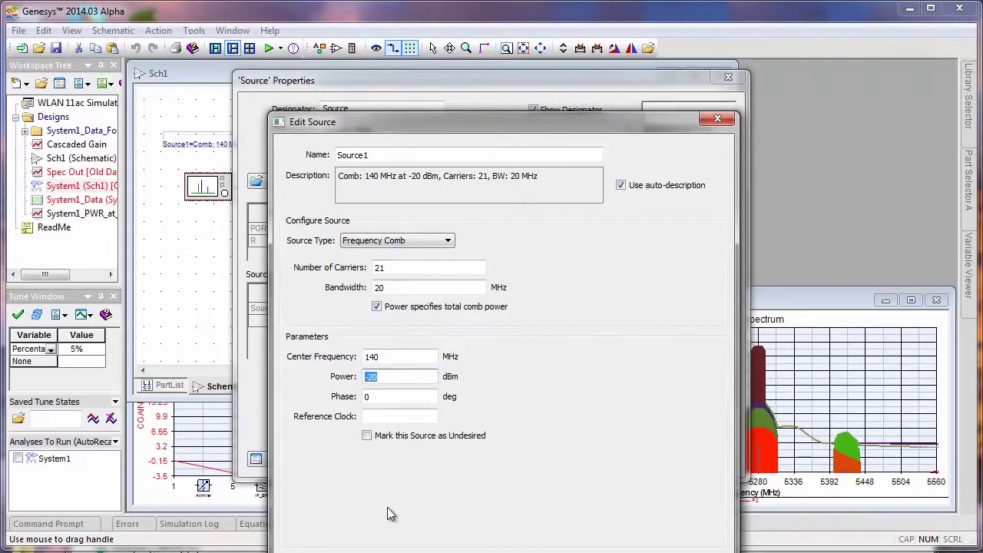
key("Return")
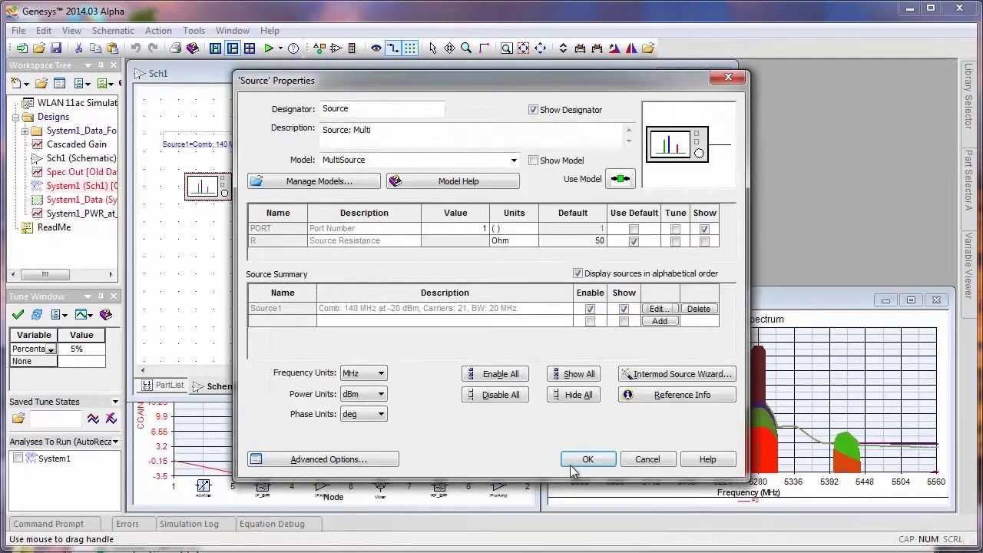
left_click(588, 458)
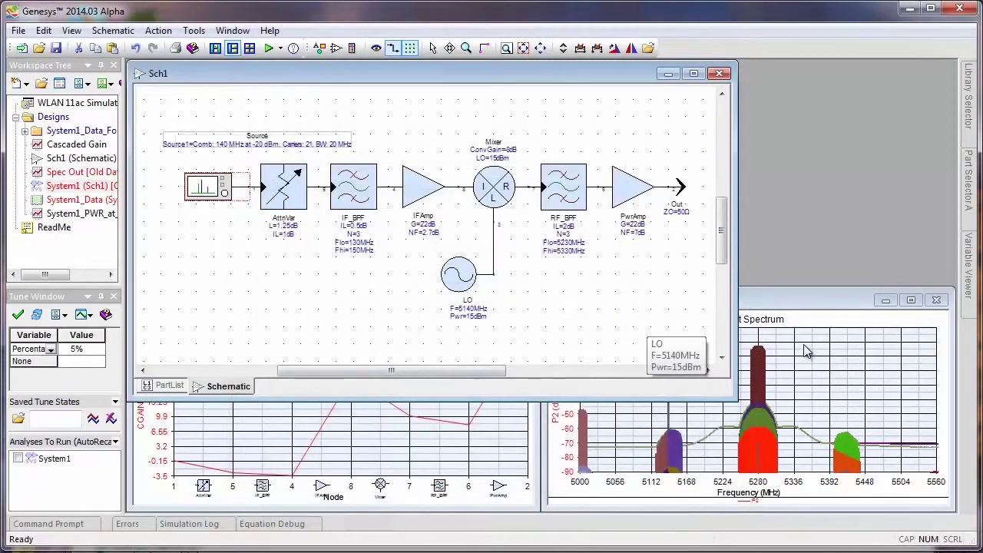
Add a new Digital Modulation source to the multisource with WLAN 11ac modulation
double_click(203, 192)
left_click(660, 321)
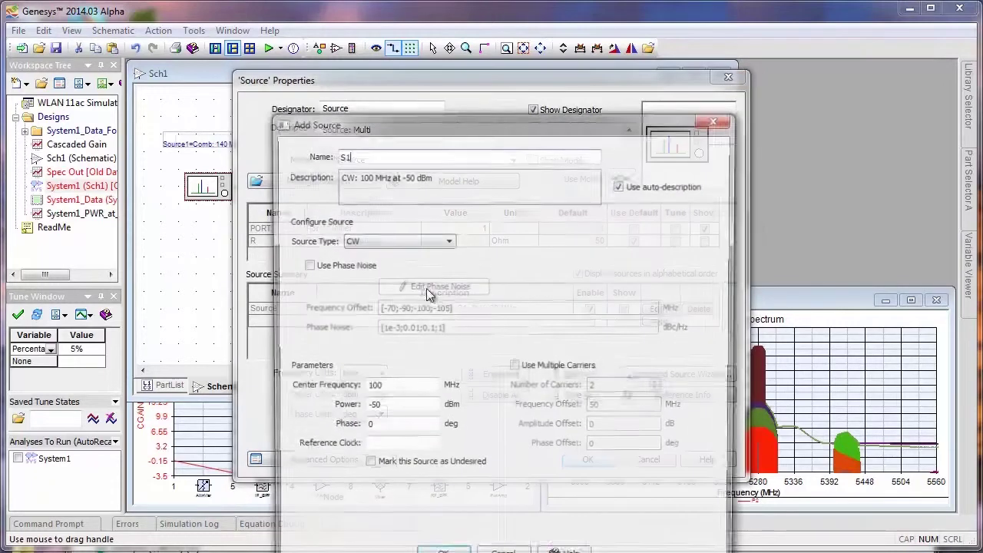
left_click(391, 243)
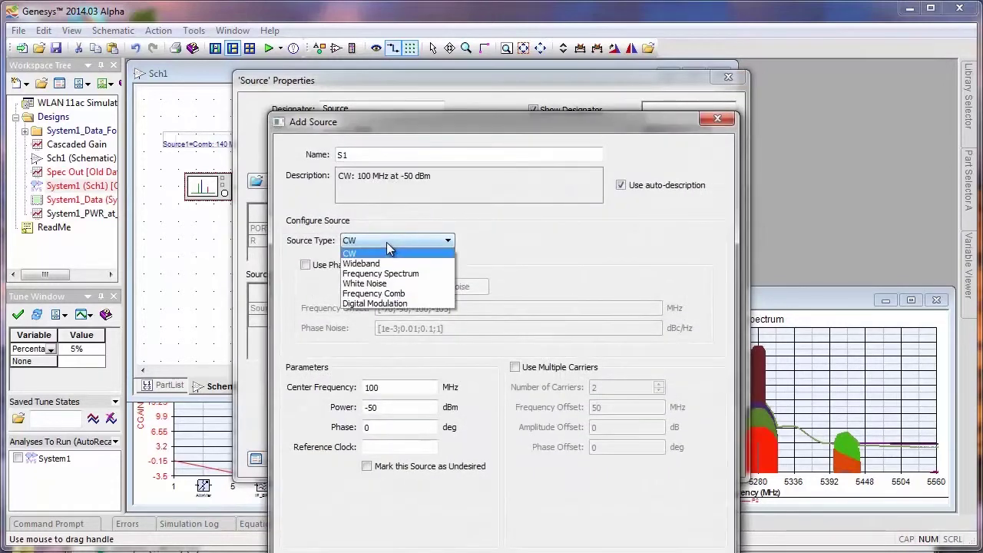
left_click(382, 303)
left_click(491, 275)
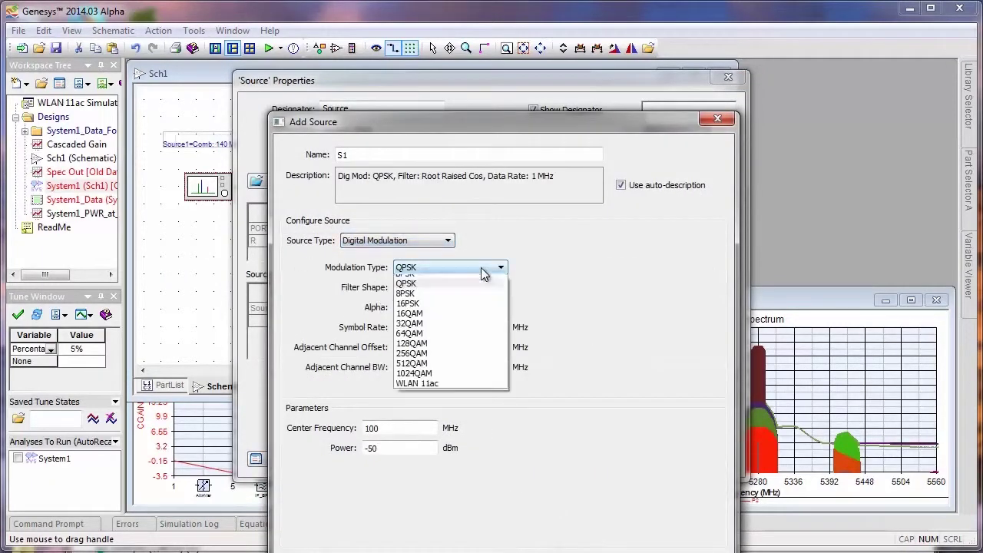
left_click(444, 391)
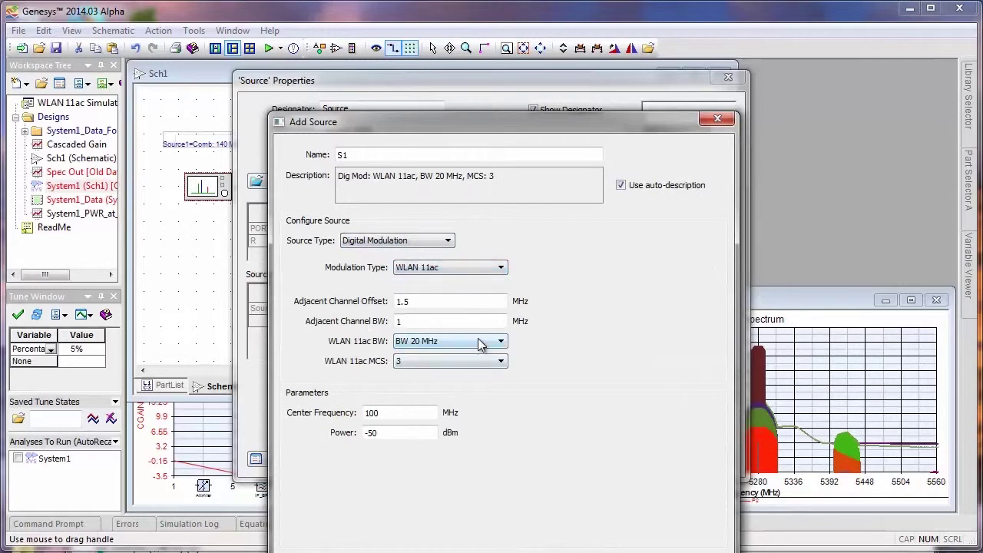
Set the adjacent channel offset to 12.5 MHz, keeping 20 MHz bandwidth and MCS 3
left_click_drag(456, 302, 335, 307)
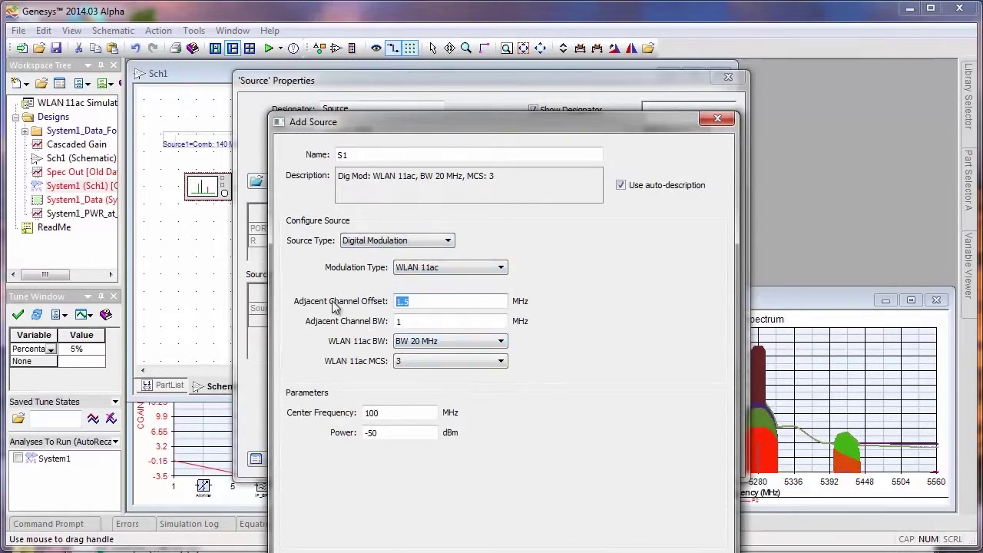
left_click(425, 323)
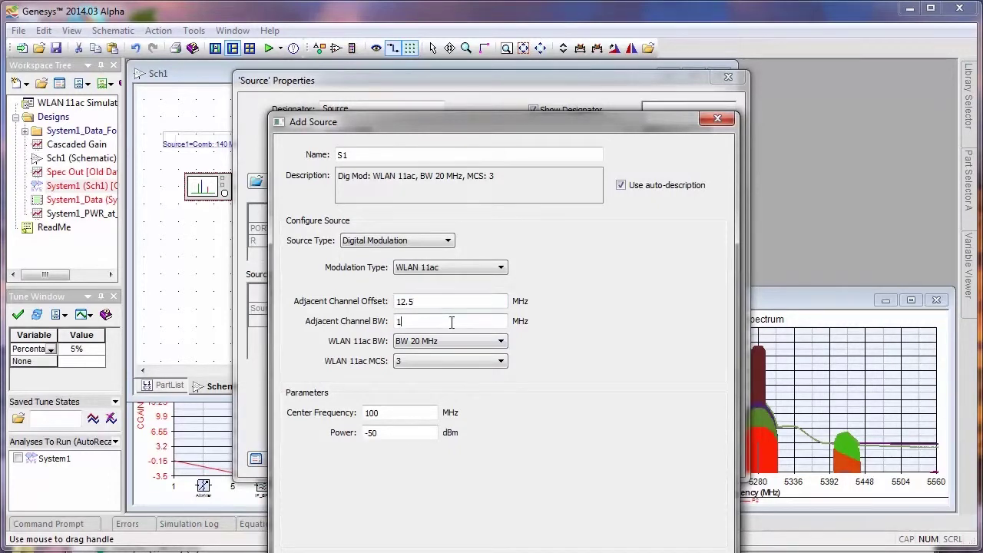
left_click(464, 341)
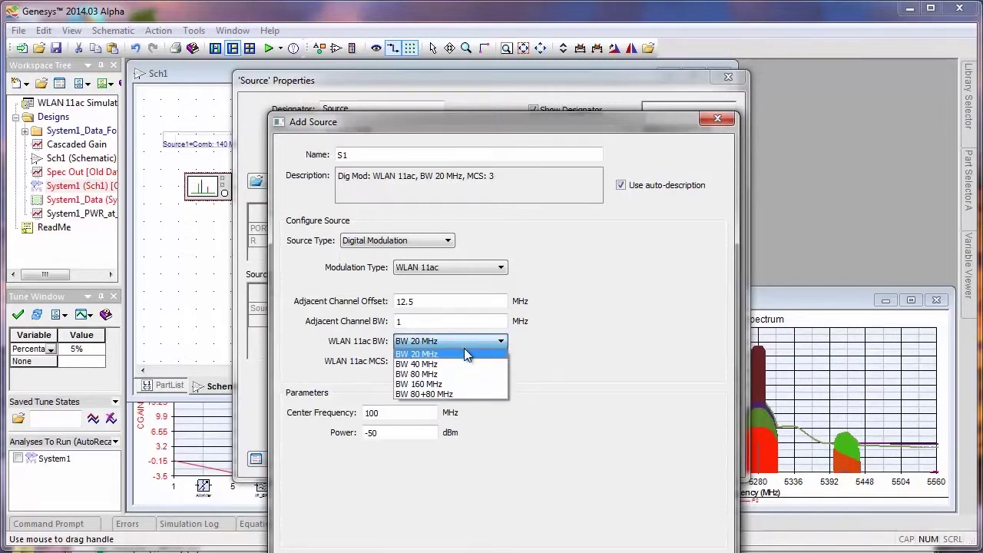
left_click(465, 349)
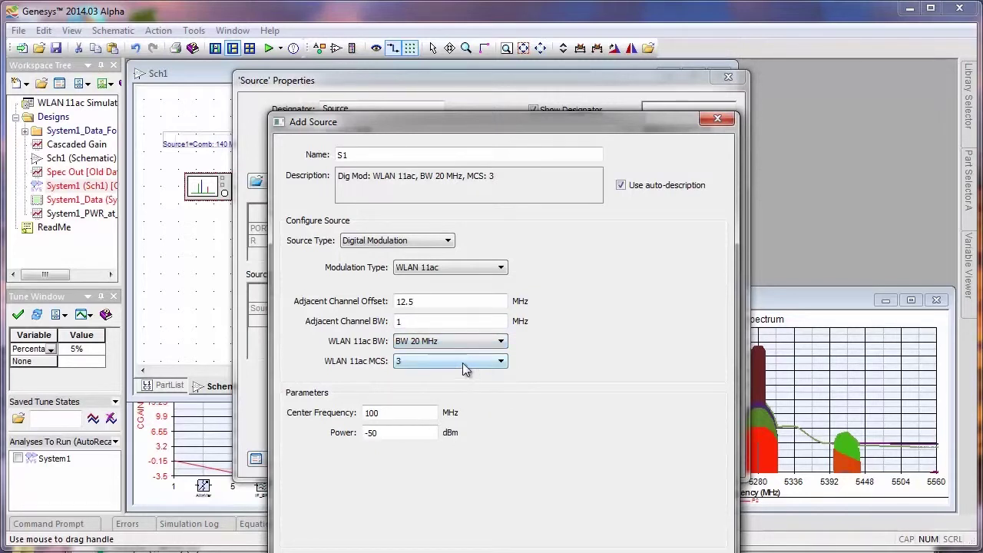
left_click(464, 367)
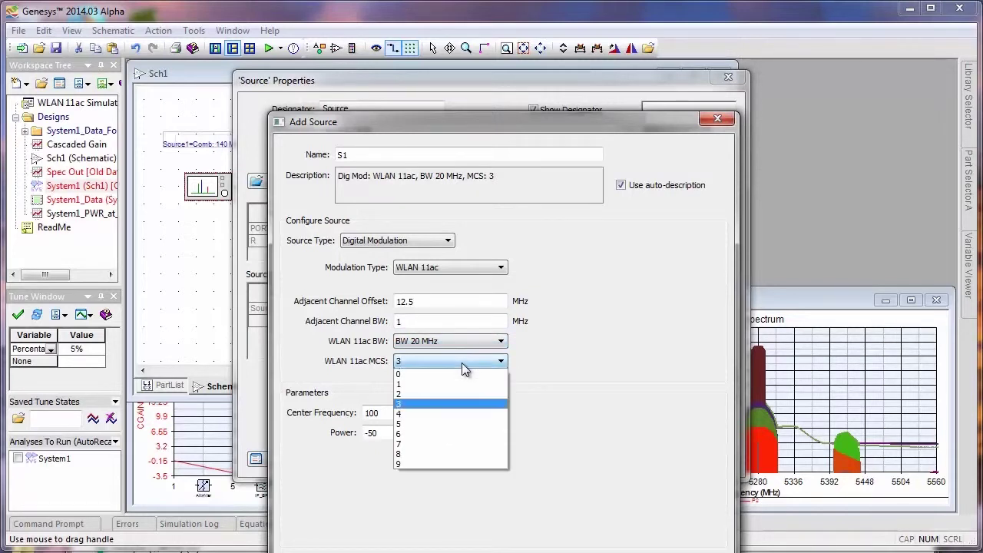
left_click(441, 406)
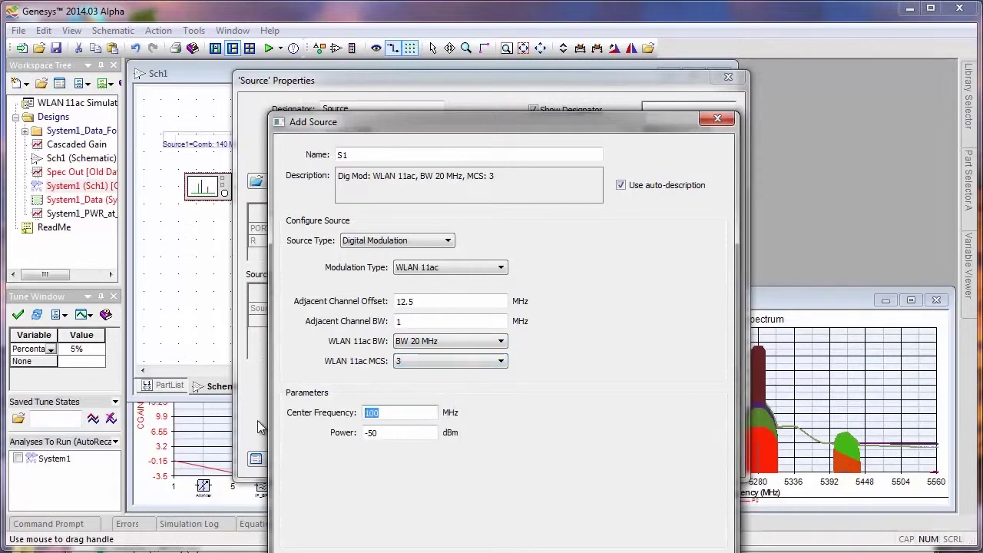
Set the S1 center frequency to 140 MHz and power to -20 dBm, and confirm
type("140")
left_click_drag(404, 434, 288, 434)
type("-20")
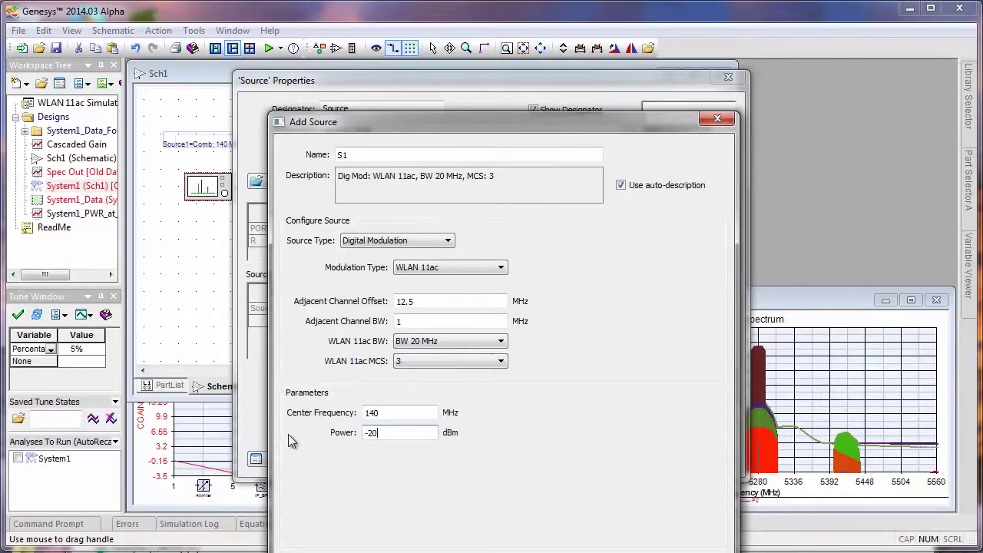
key("Return")
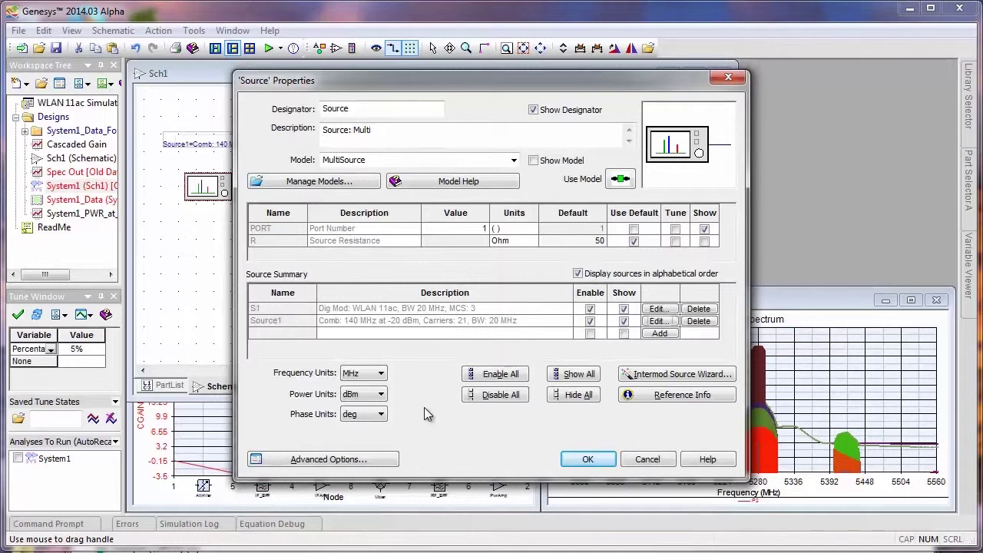
Apply the source changes, then open System1's System Simulation Parameters from the Workspace Tree
left_click(587, 458)
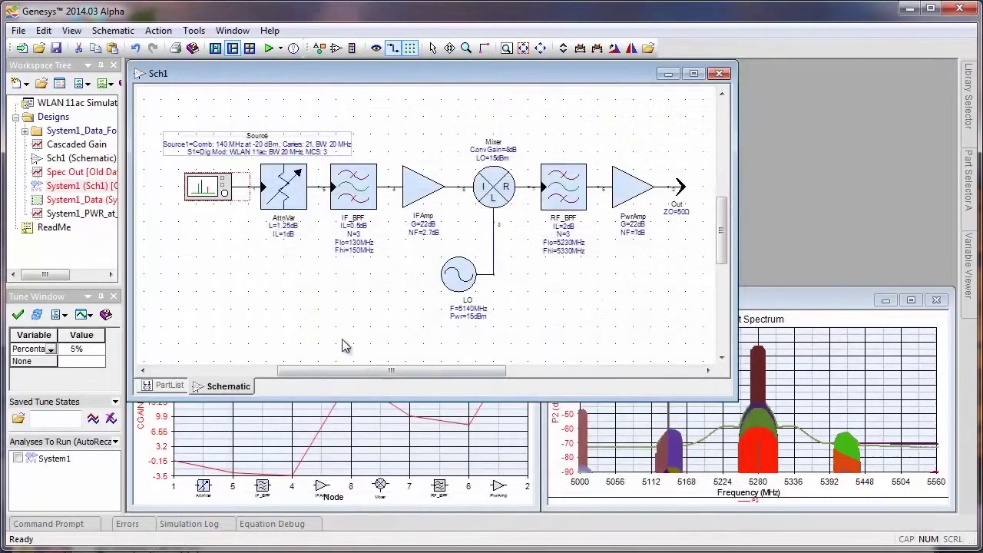
double_click(51, 189)
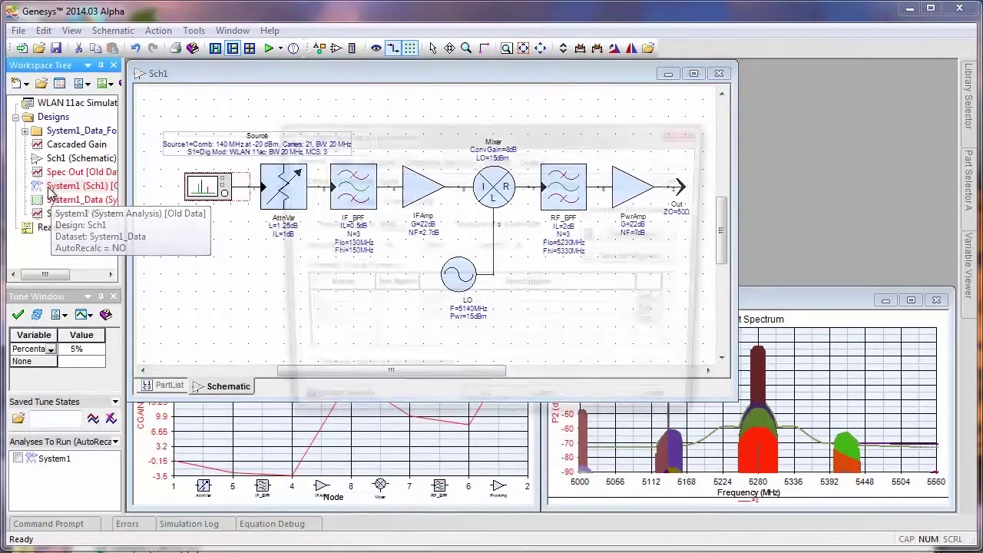
On the Paths tab, add Path2 with Digital Modulation path type and confirm
left_click(344, 161)
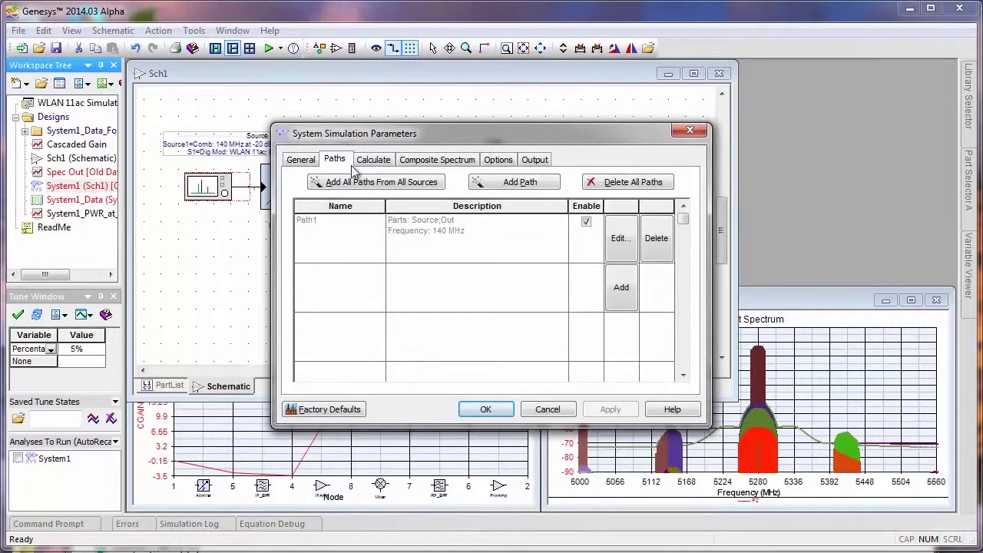
left_click(622, 289)
left_click_drag(410, 95, 400, 157)
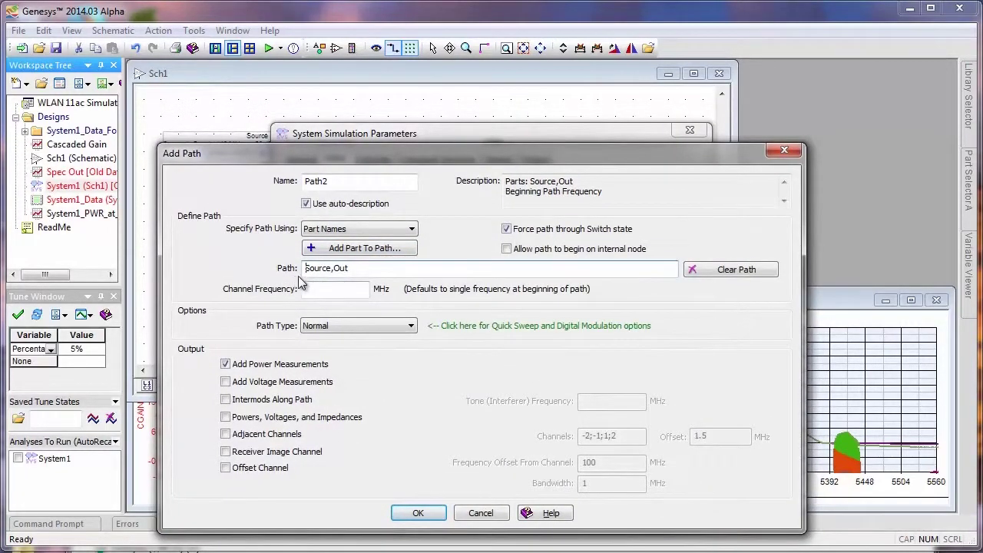
left_click(366, 328)
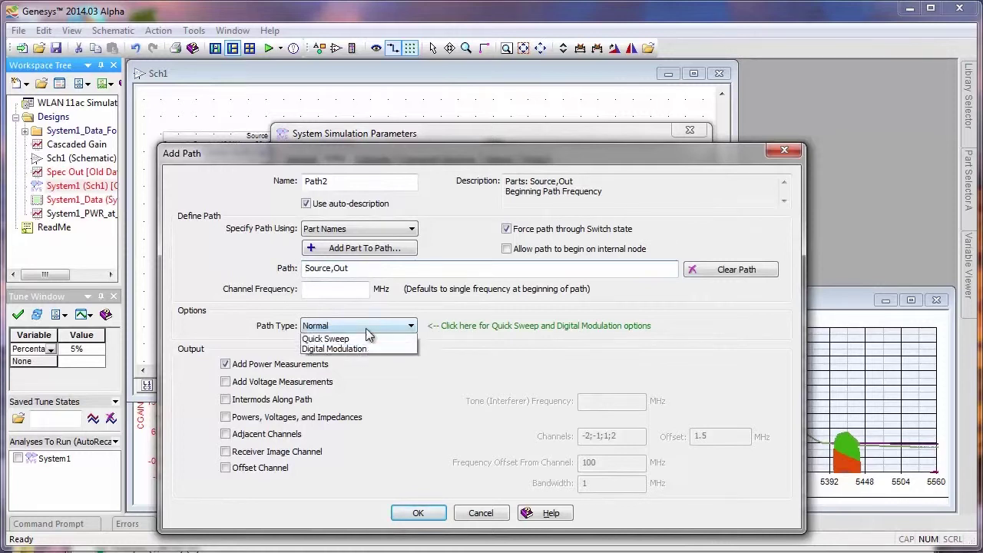
left_click(352, 354)
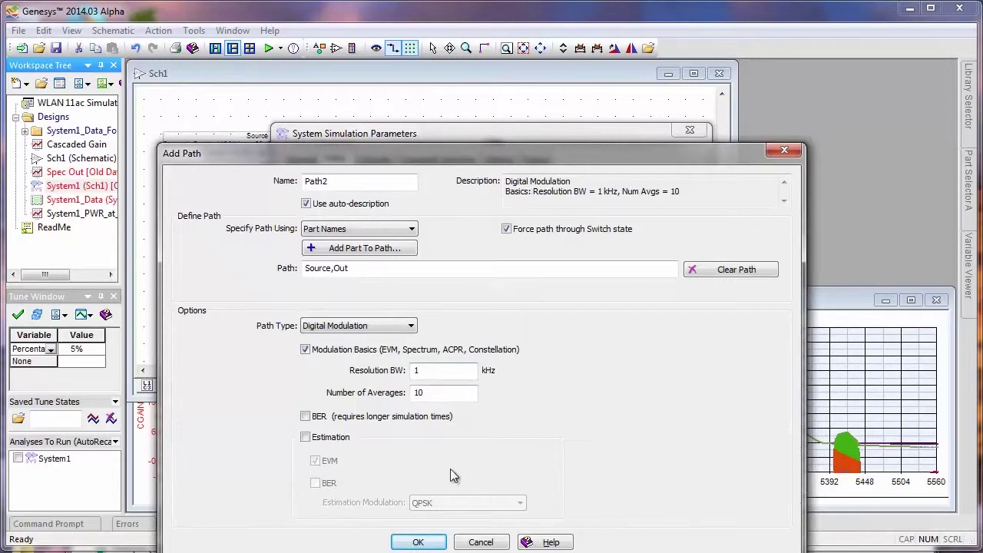
left_click(418, 542)
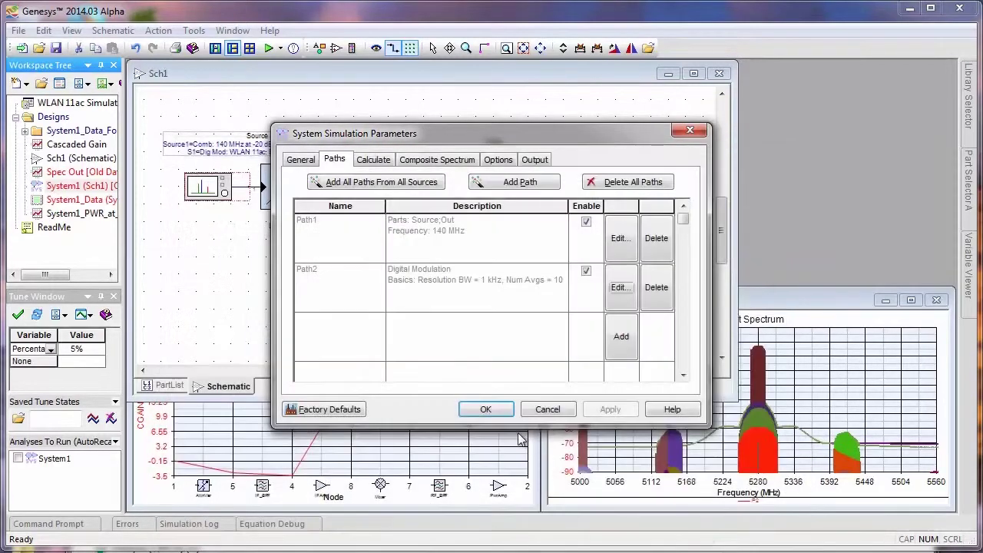
Apply the simulation parameters and run the System1 analysis, then select the Out port
left_click(482, 409)
left_click(269, 48)
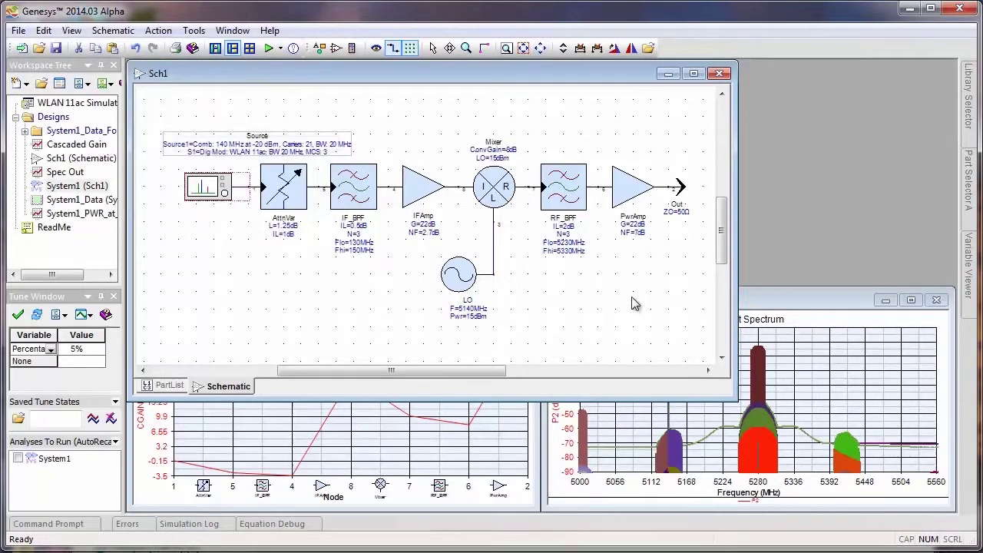
left_click(678, 189)
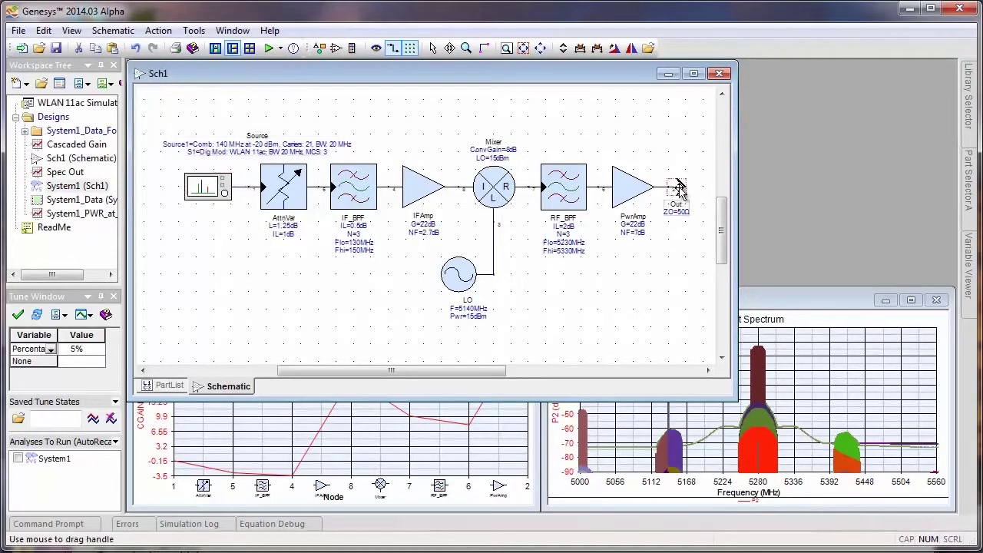
From the Out port's context menu, add a New Digital Modulation Power Plot at Node 2
right_click(679, 189)
mouse_move(737, 198)
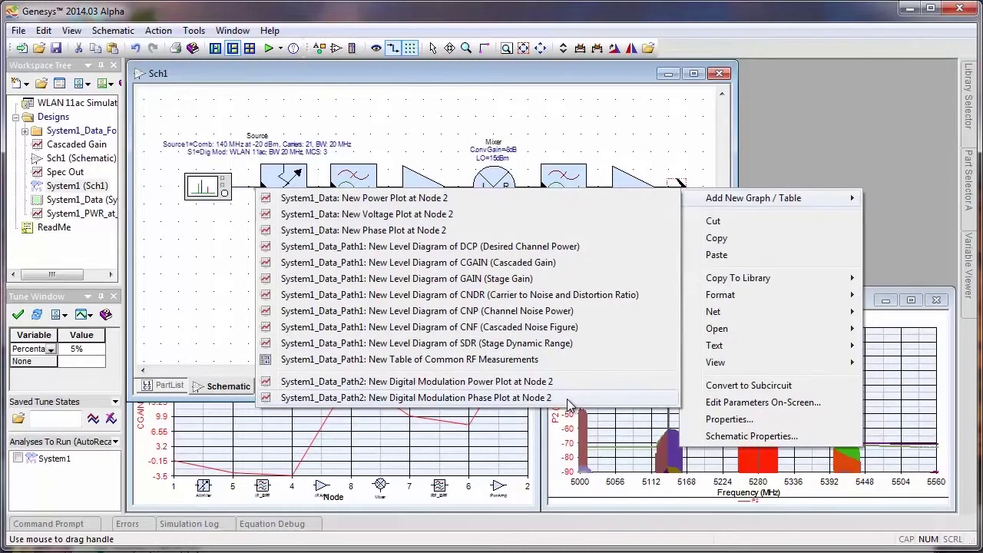
left_click(516, 383)
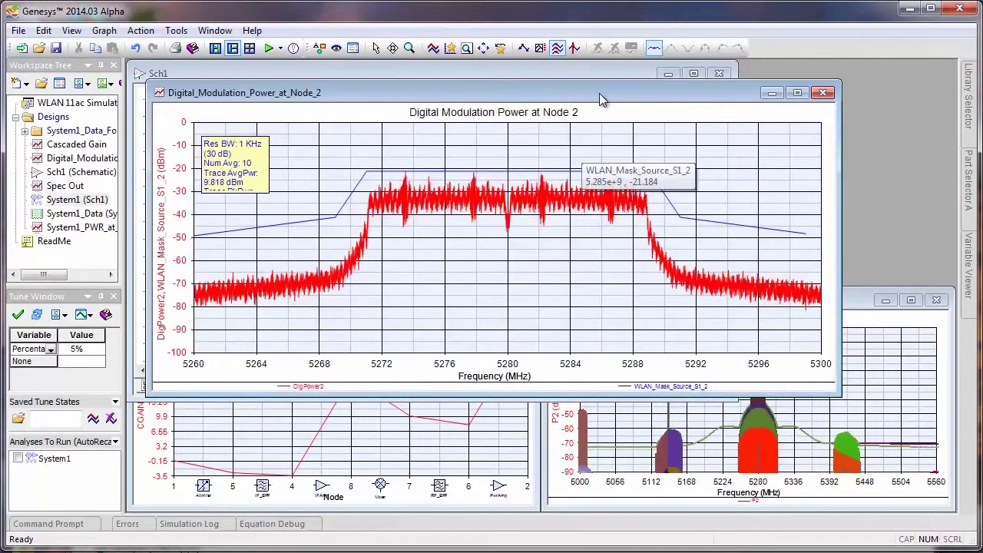
Move the Node 2 power graph down-right, close its Properties unchanged, and select the legend box
left_click_drag(601, 98, 701, 198)
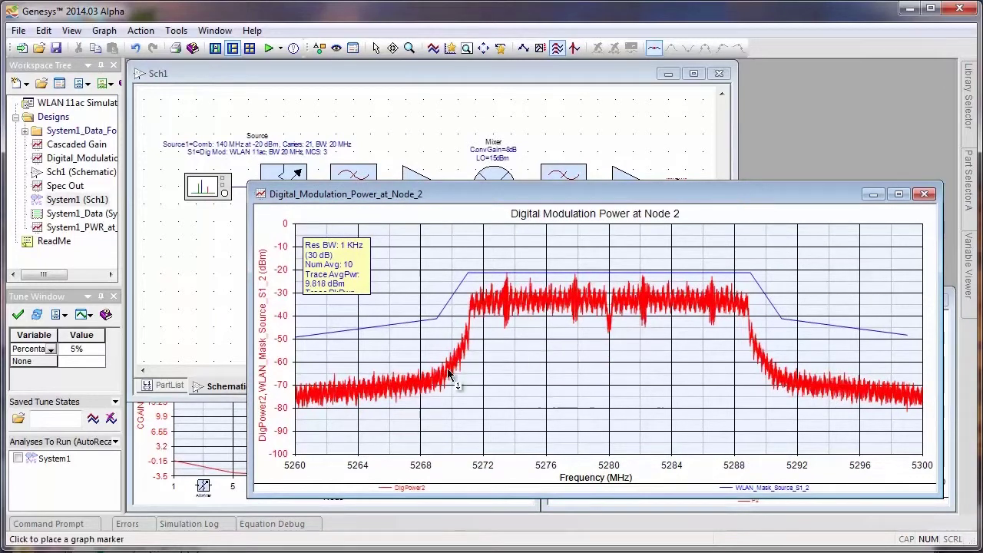
mouse_move(664, 263)
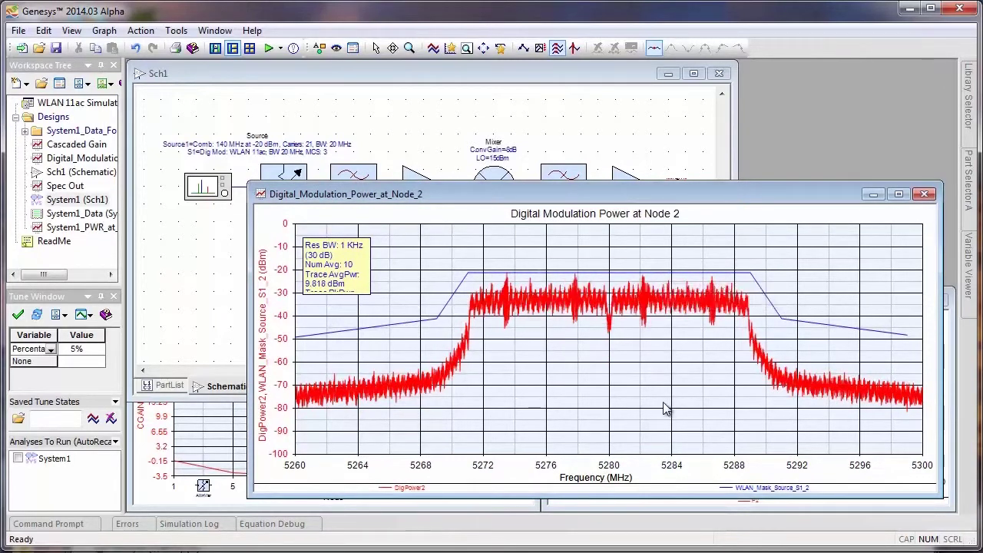
double_click(625, 413)
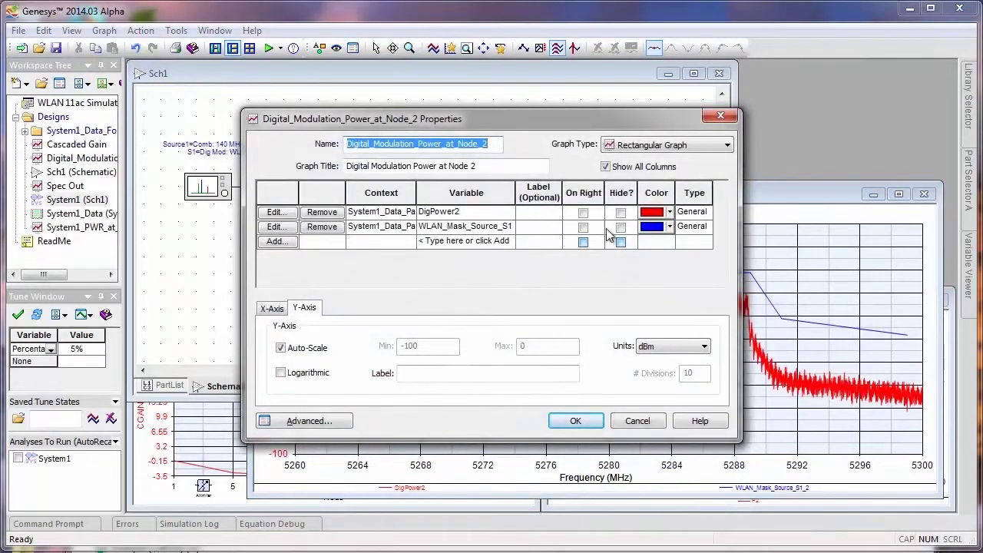
left_click(575, 420)
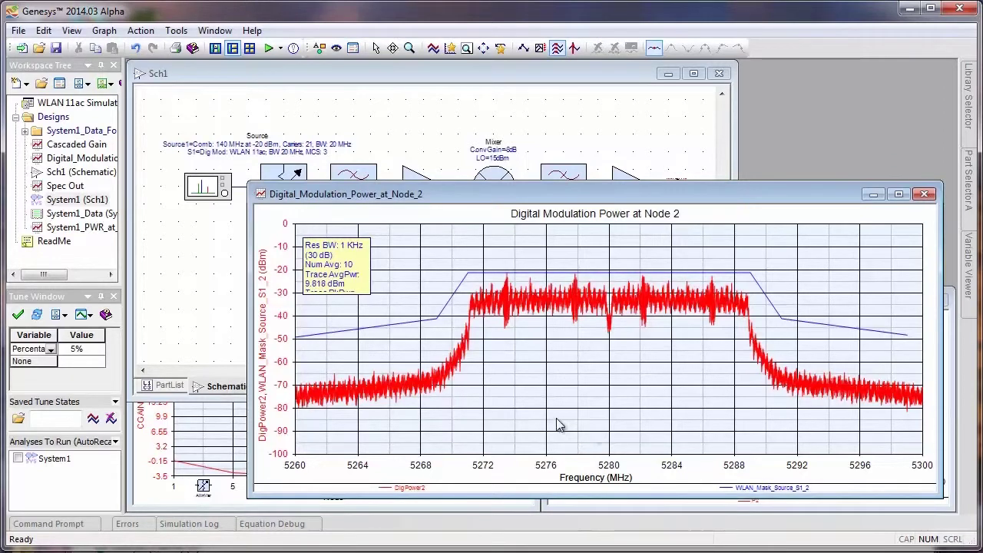
left_click(356, 281)
Enlarge the measurement box, then open System1_Data_Path2 from the expanded System1_Data_Folder
left_click_drag(374, 298, 454, 452)
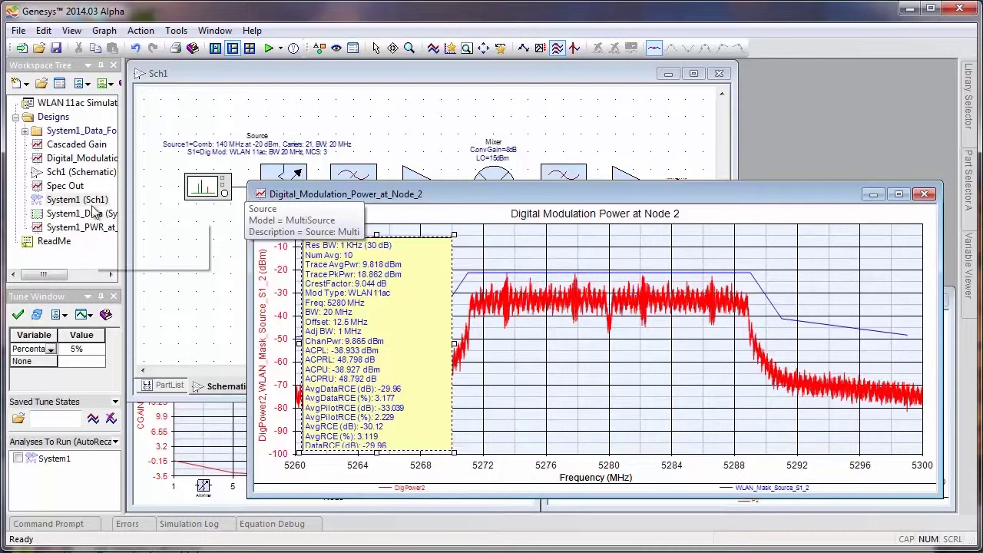
left_click(25, 130)
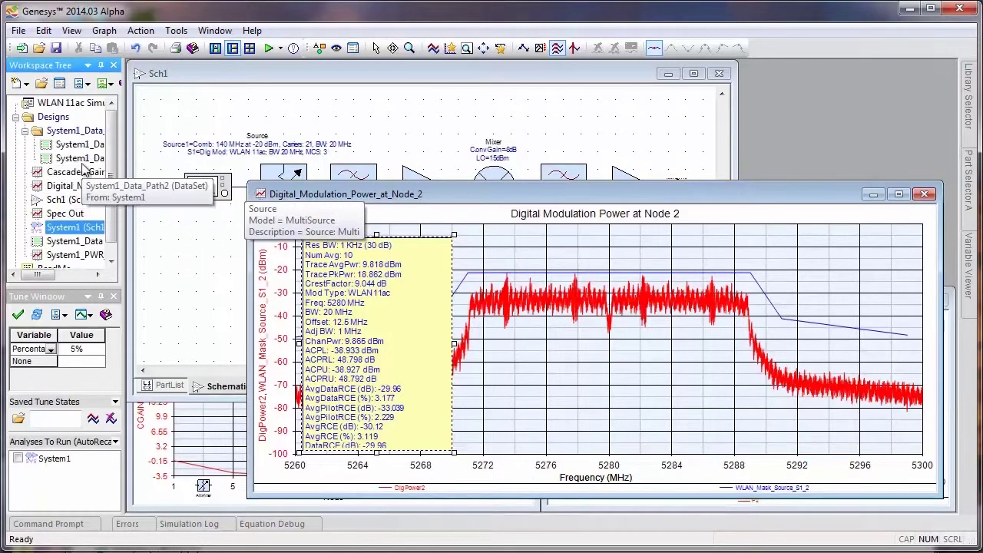
left_click(81, 158)
double_click(82, 163)
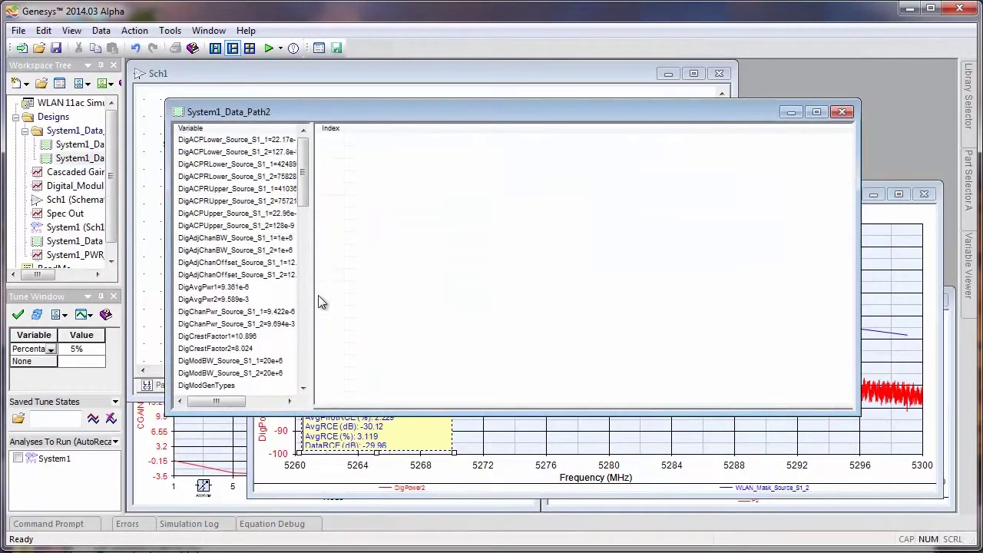